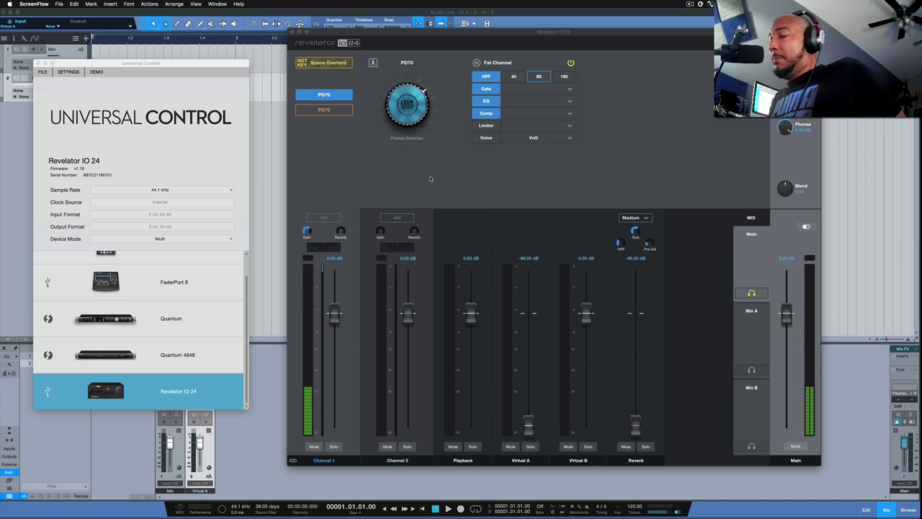
- Launch Audio MIDI Setup and inspect the existing Revelator IO24 aggregated device
key("alt+space")
type("a")
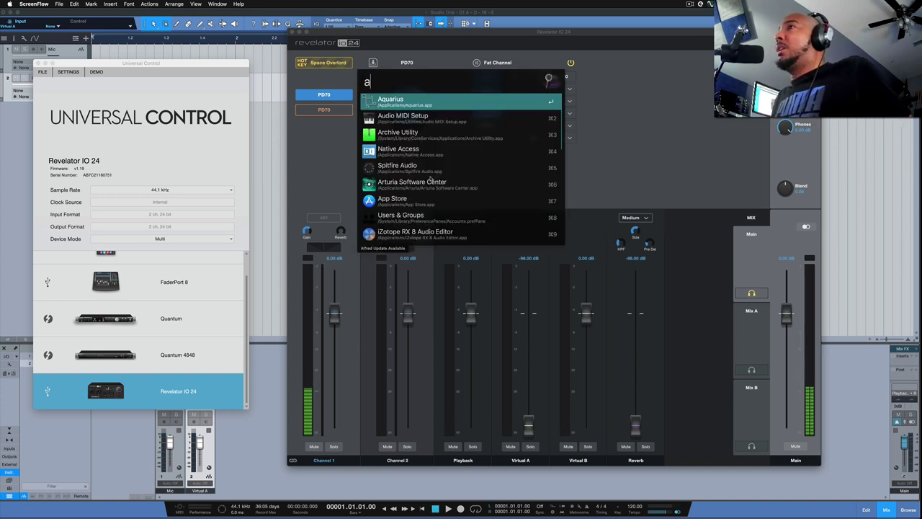
key("Down")
key("Return")
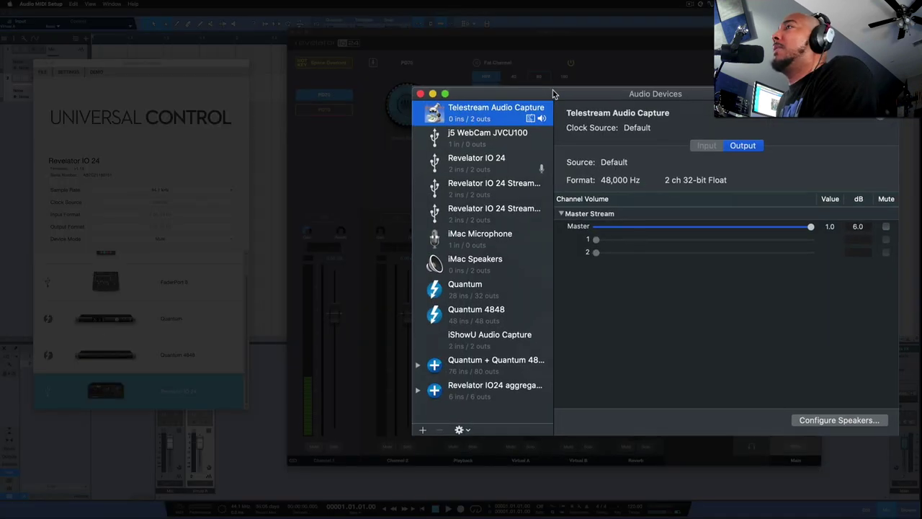
left_click_drag(558, 108, 554, 91)
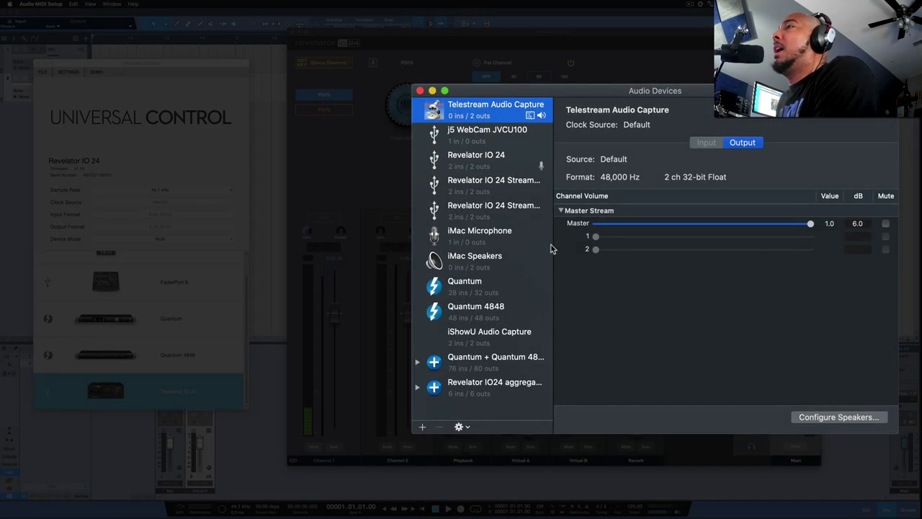
left_click(502, 385)
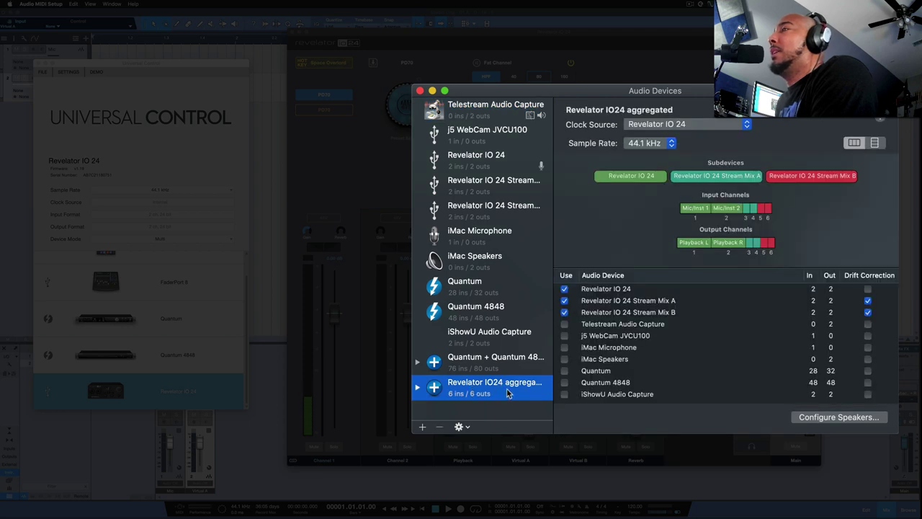
- Create a new aggregate device combining Revelator IO 24 with Stream Mix A and Stream Mix B
left_click(422, 428)
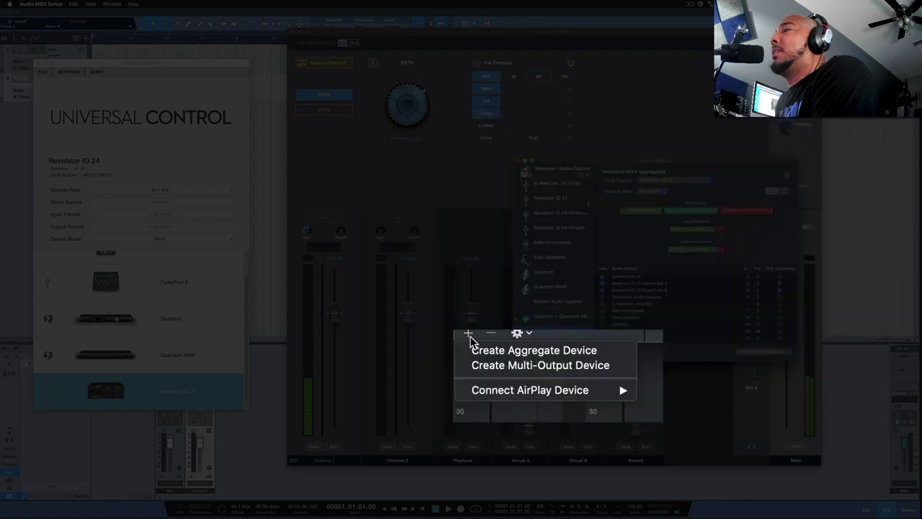
left_click(515, 352)
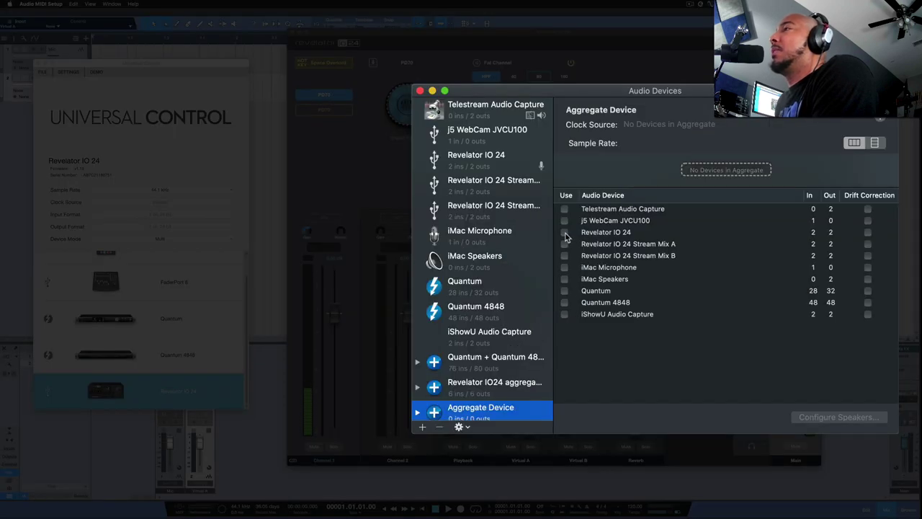
left_click(564, 232)
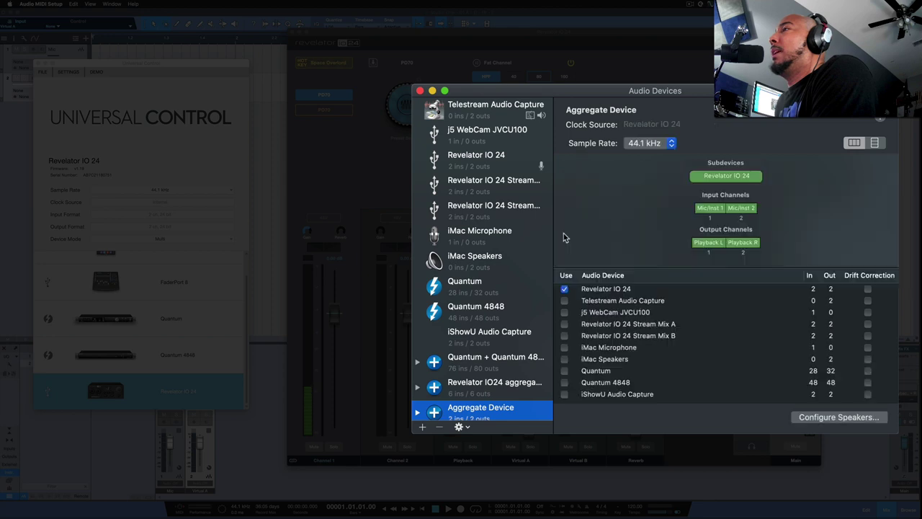
left_click(564, 324)
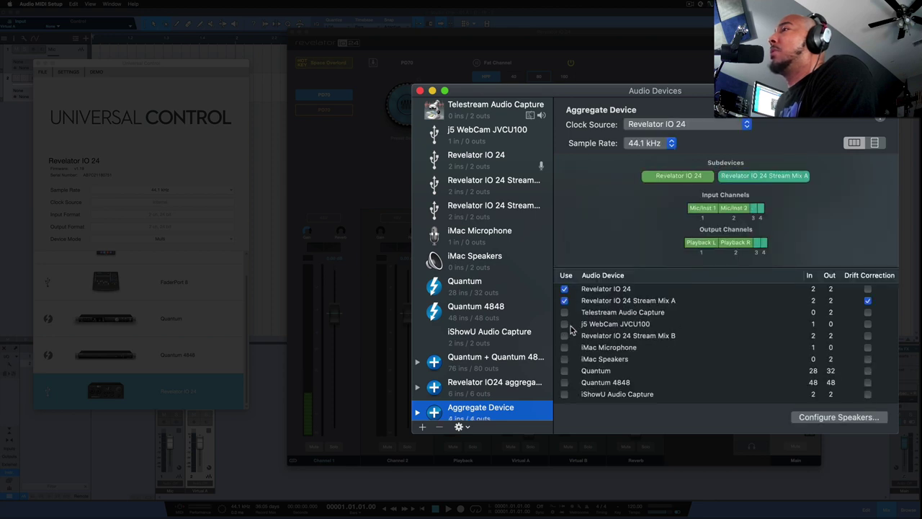
left_click(563, 337)
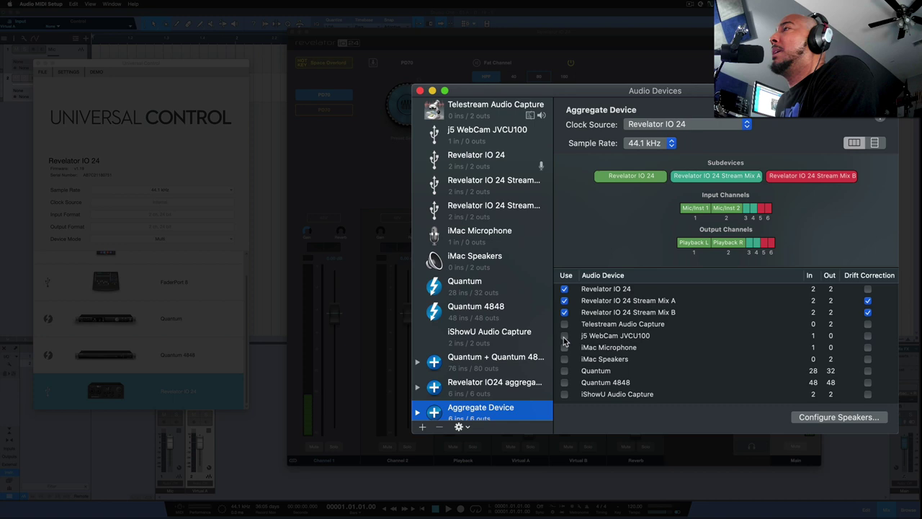
- Delete the newly created test aggregate device
scroll(519, 398, "down", 1)
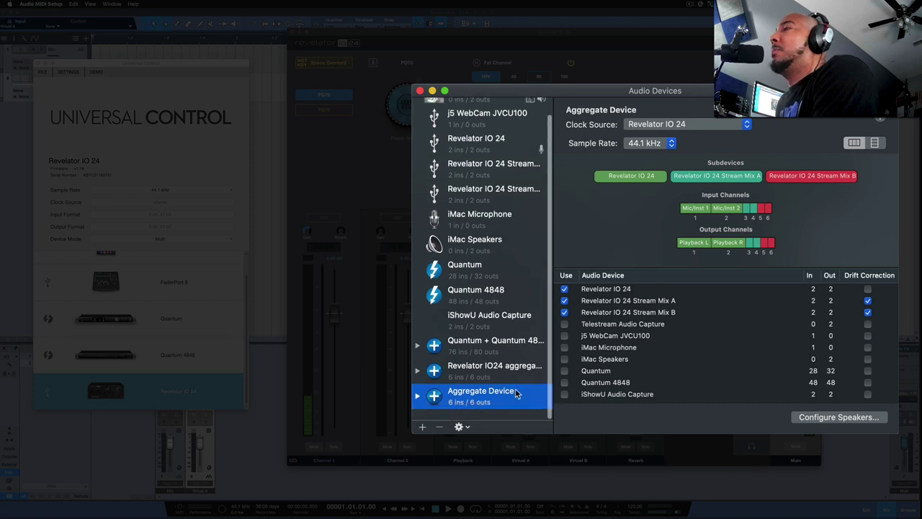
double_click(475, 407)
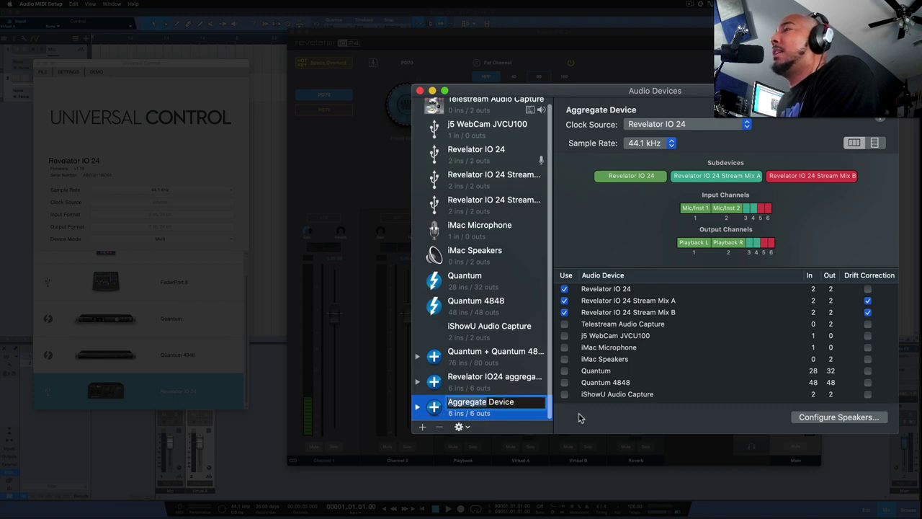
left_click(441, 426)
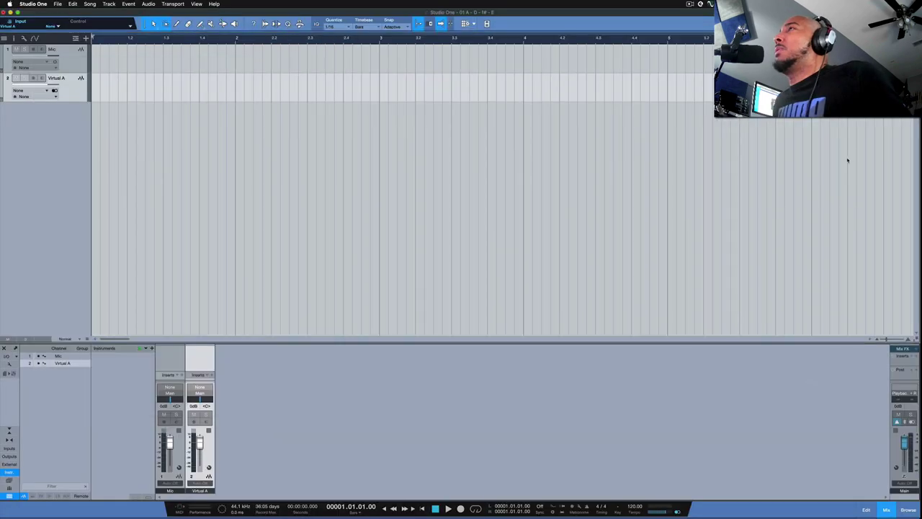
- Check in Preferences that Revelator IO24 aggregated is the playback and recording device, then close them
left_click(34, 4)
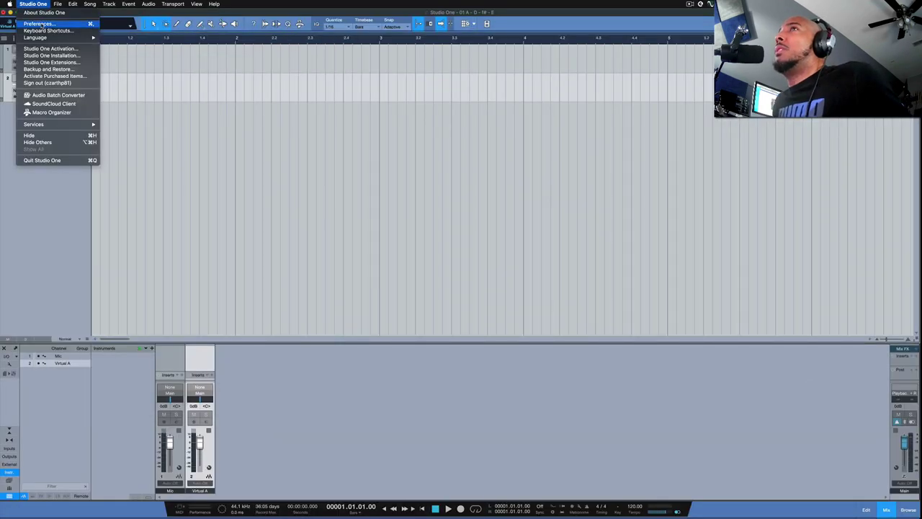
left_click(32, 23)
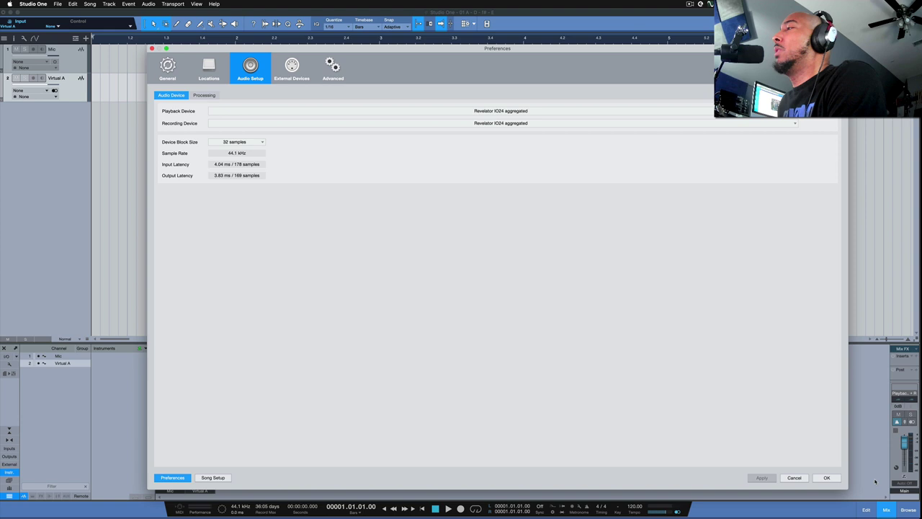
left_click(826, 478)
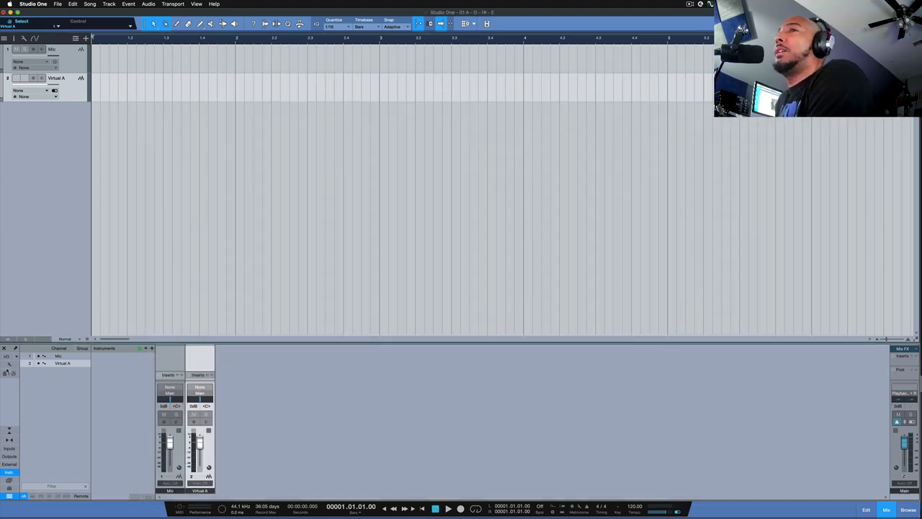
- Review the Audio I/O inputs Mic 1, Mic 2, Virtual A and Virtual B, then apply Song Setup
left_click(5, 356)
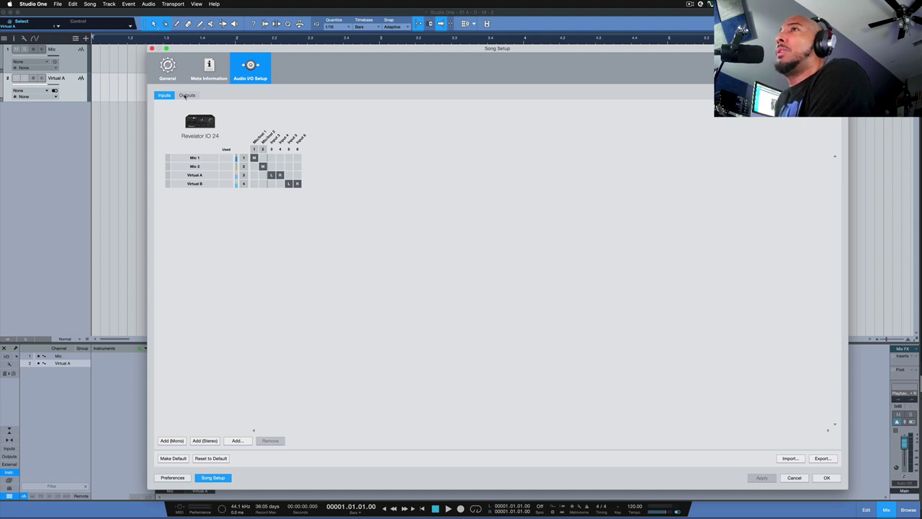
left_click(187, 95)
left_click(164, 95)
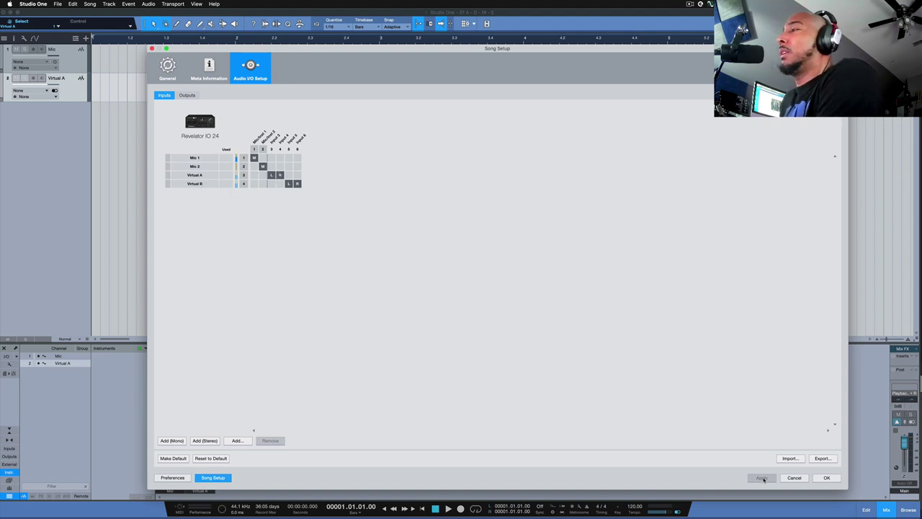
left_click(826, 477)
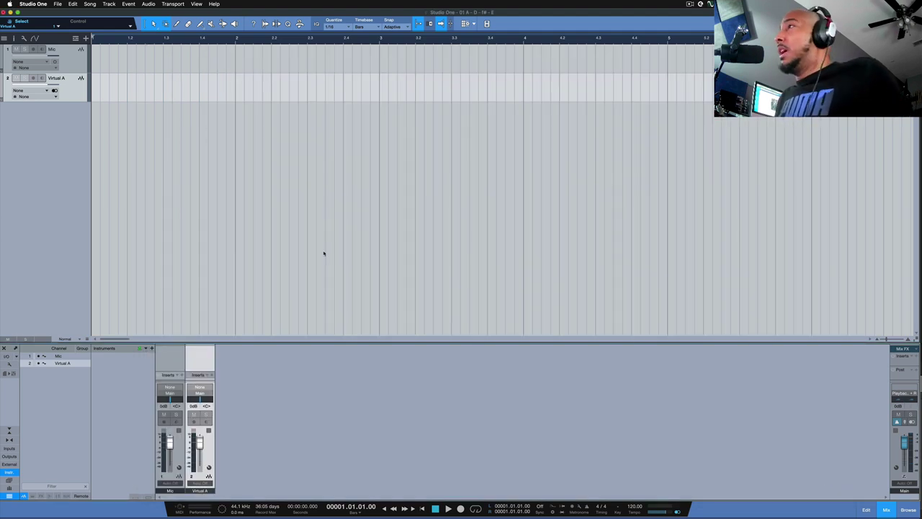
- Set the Mac's Sound output to Revelator IO 24 Stream Mix A
key("alt+space")
type("S")
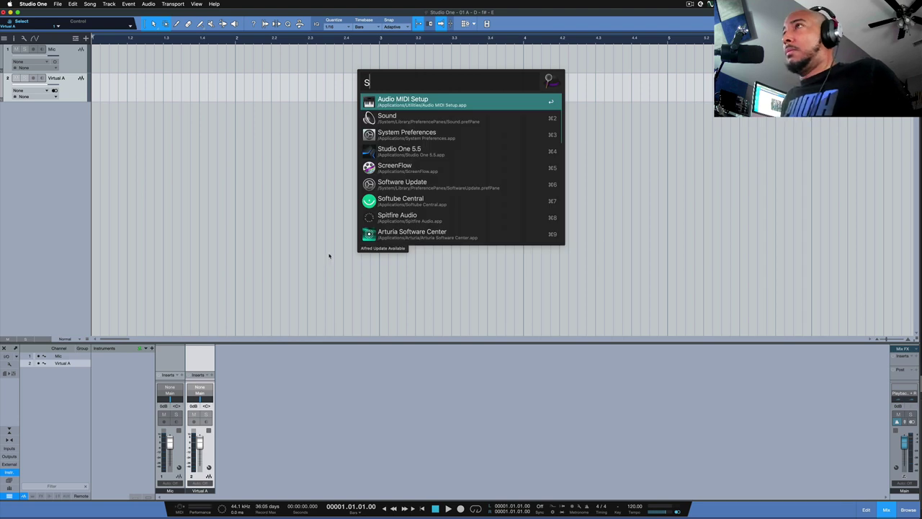
left_click(420, 121)
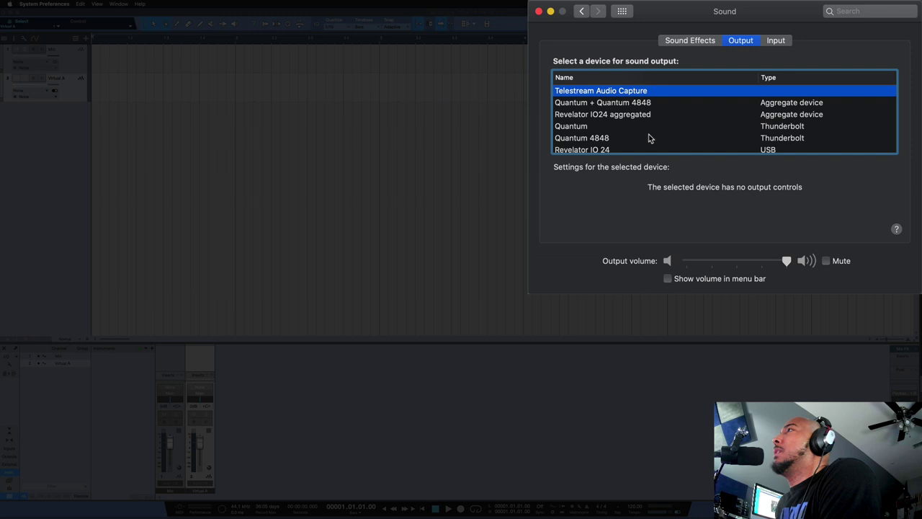
scroll(648, 138, "down", 5)
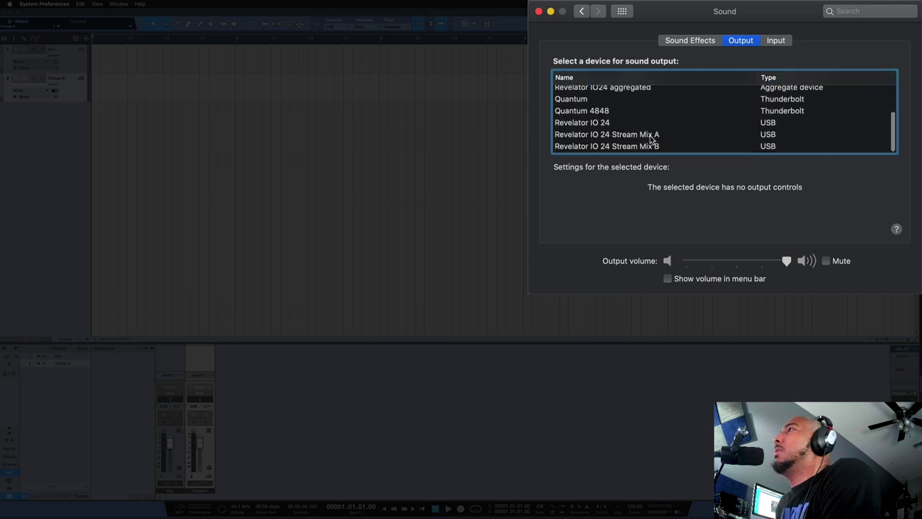
left_click(650, 135)
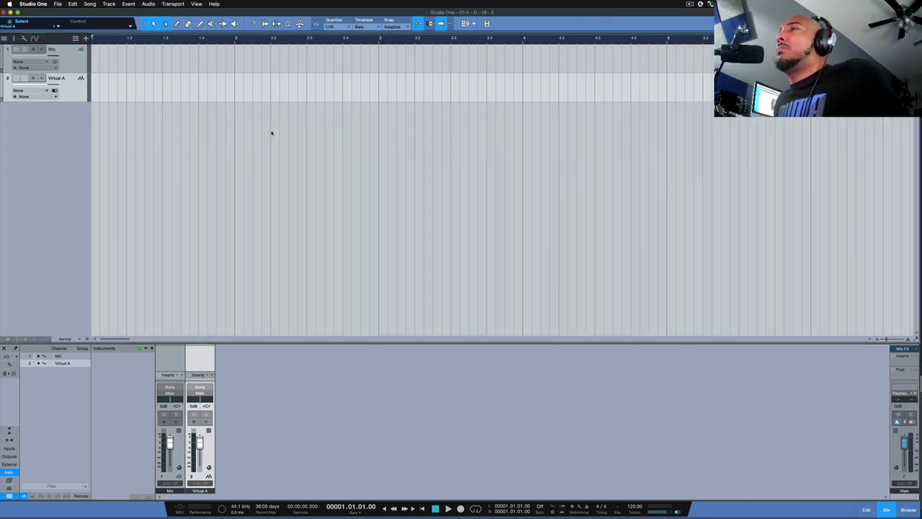
- Play the YouTube mixing video in Chrome and switch to Universal Control
key("super+Tab")
key("super+Tab")
key("super+Tab")
key("super+Tab")
key("super+Tab")
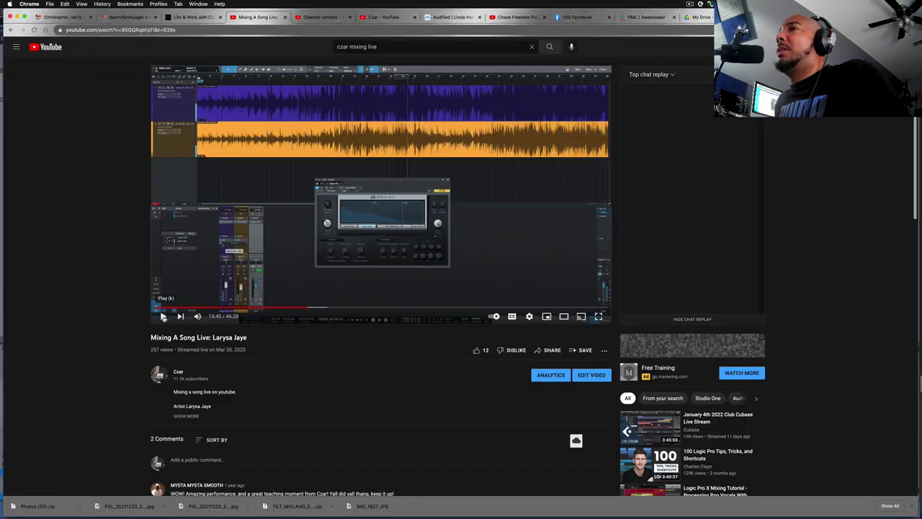
left_click(163, 317)
key("super+Tab")
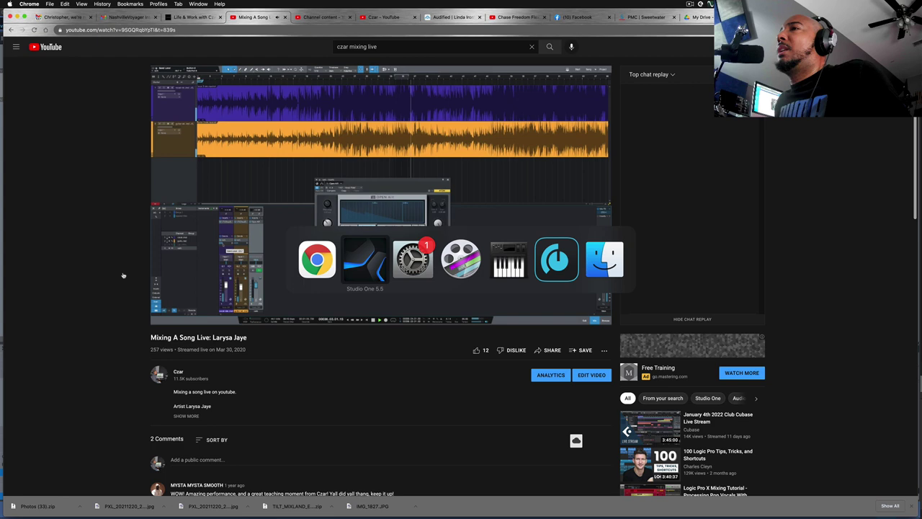
key("super+Tab")
key("super+Tab")
key("super+Tab")
key("super+Tab")
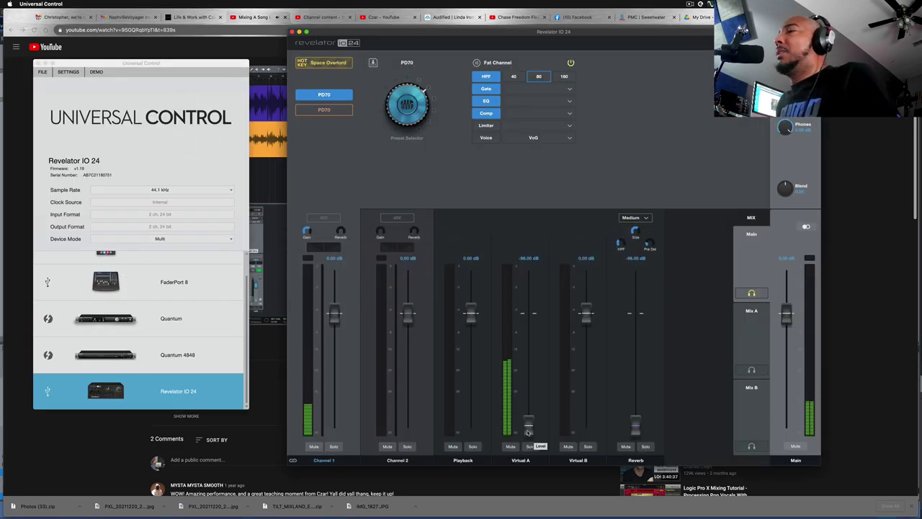
- Raise the Virtual A fader on the Revelator IO 24 mixer, then return to Studio One
mouse_move(527, 430)
left_mouse_down()
mouse_move(530, 357)
mouse_move(530, 426)
left_mouse_up()
key("super+Tab")
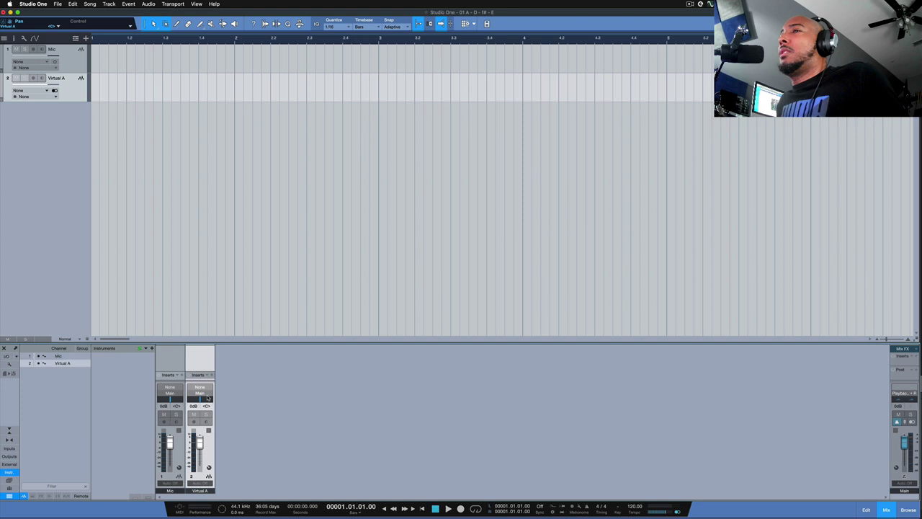
- Set the Virtual A channel's input to Virtual A - Input 3 + 4 and record-arm it
left_click(200, 387)
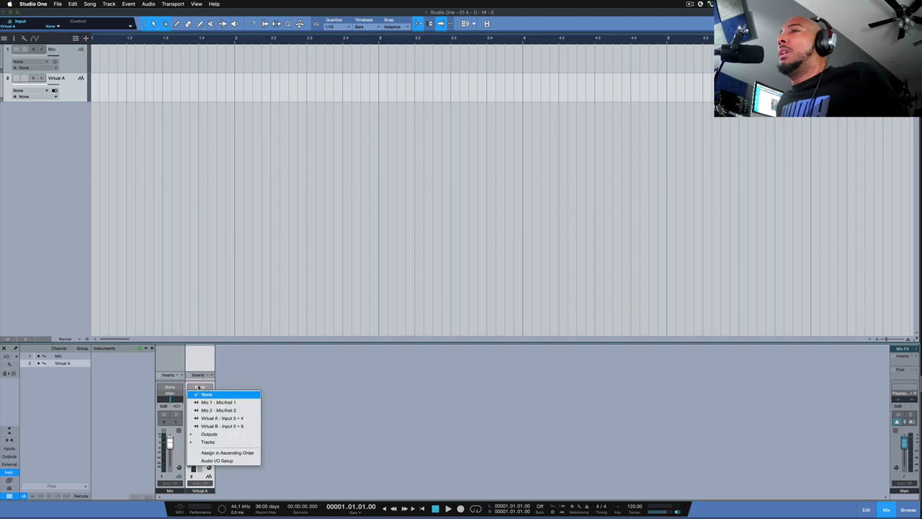
left_click(223, 418)
left_click(193, 421)
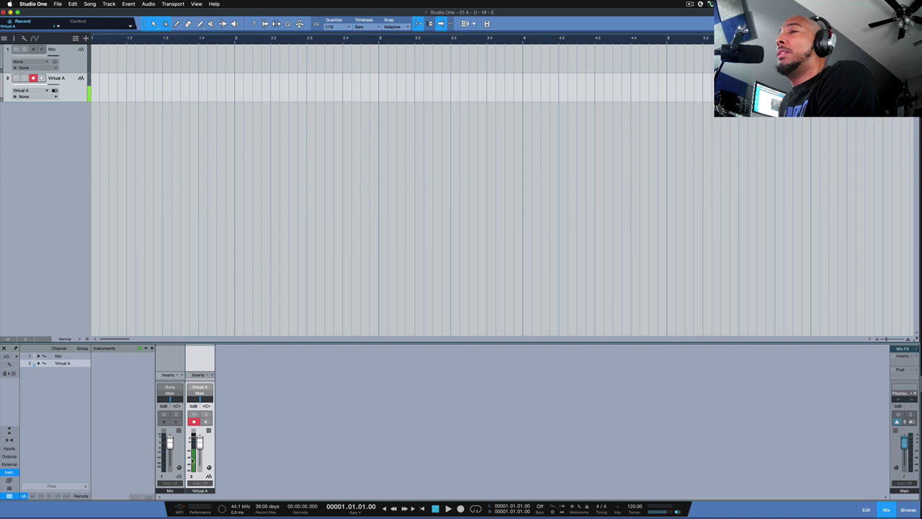
- Bring the Virtual A level back down in Universal Control and return to Studio One
key("super+Tab")
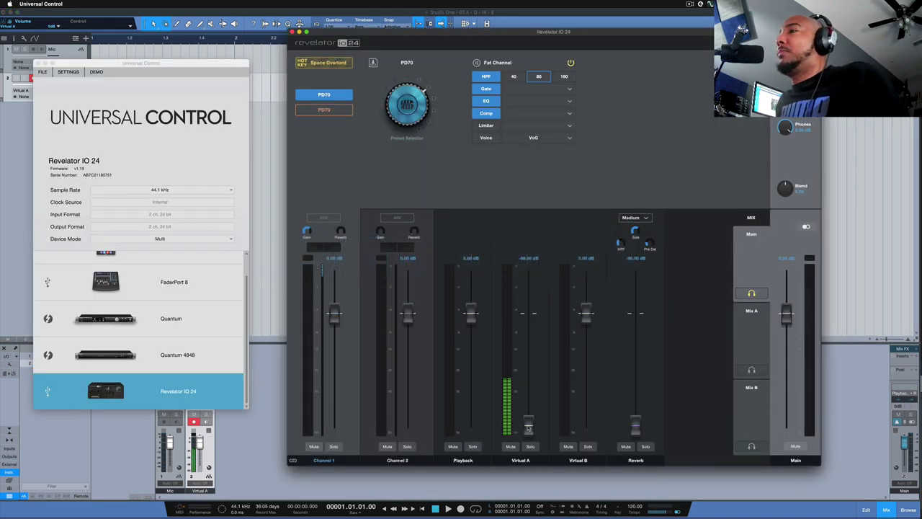
mouse_move(527, 428)
left_mouse_down()
mouse_move(530, 387)
mouse_move(529, 435)
left_mouse_up()
key("super+Tab")
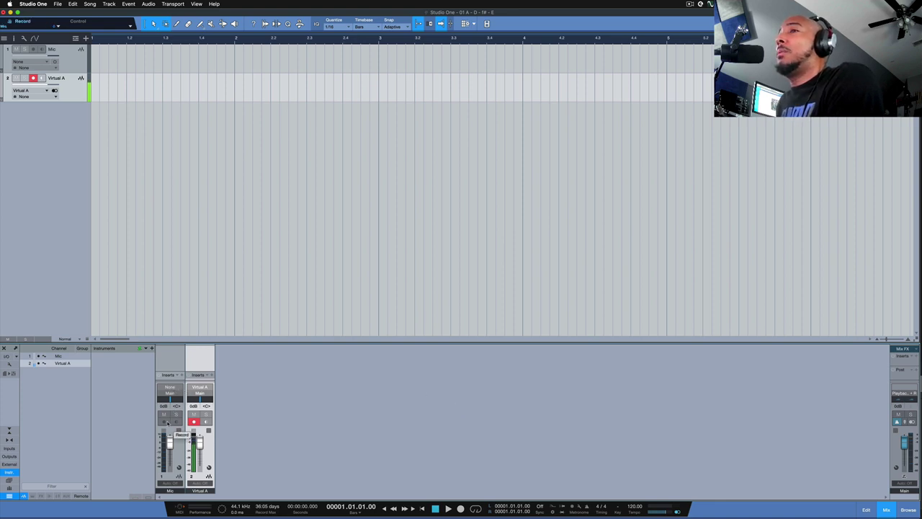
- Select the Mic track and set its channel input to Mic 1 - Mic/Inst 1
left_click(177, 423)
left_click(170, 388)
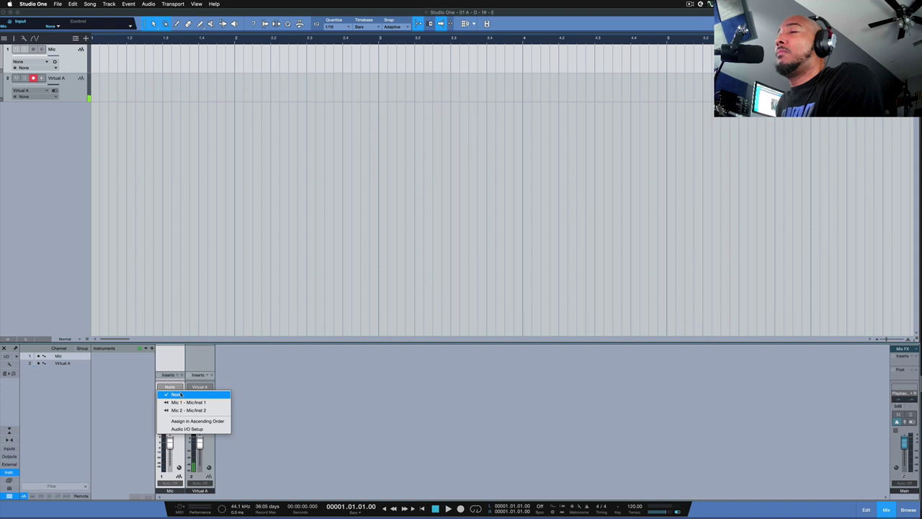
left_click(190, 402)
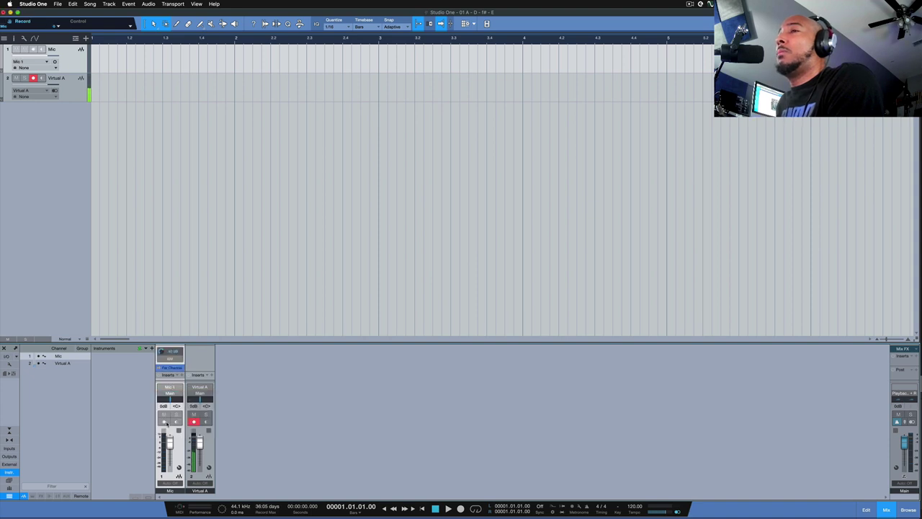